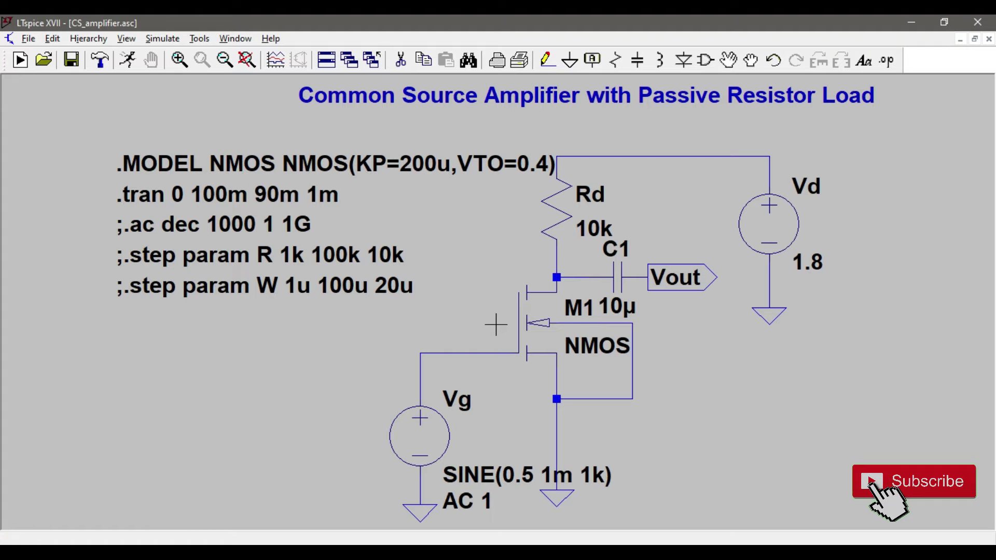
right_click(419, 443)
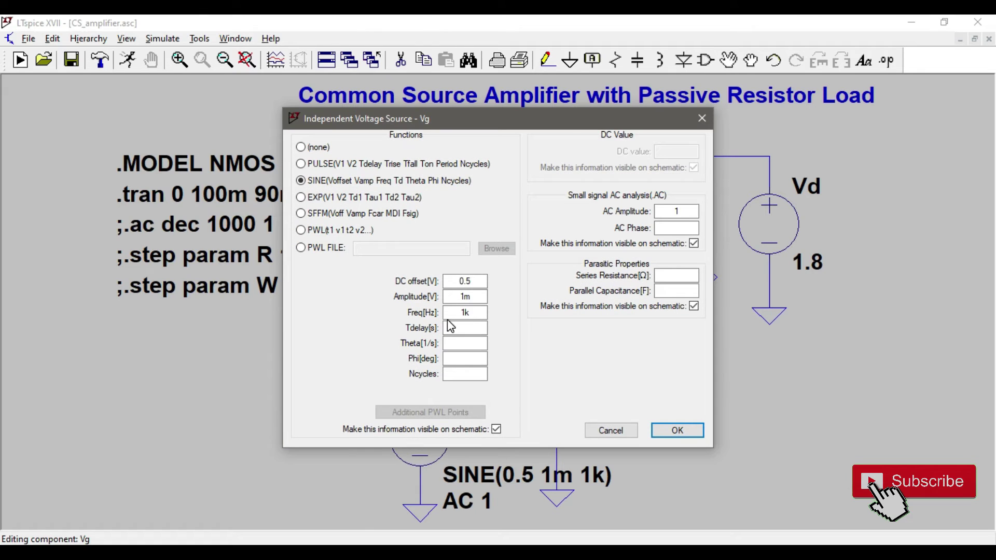
click(477, 281)
click(702, 118)
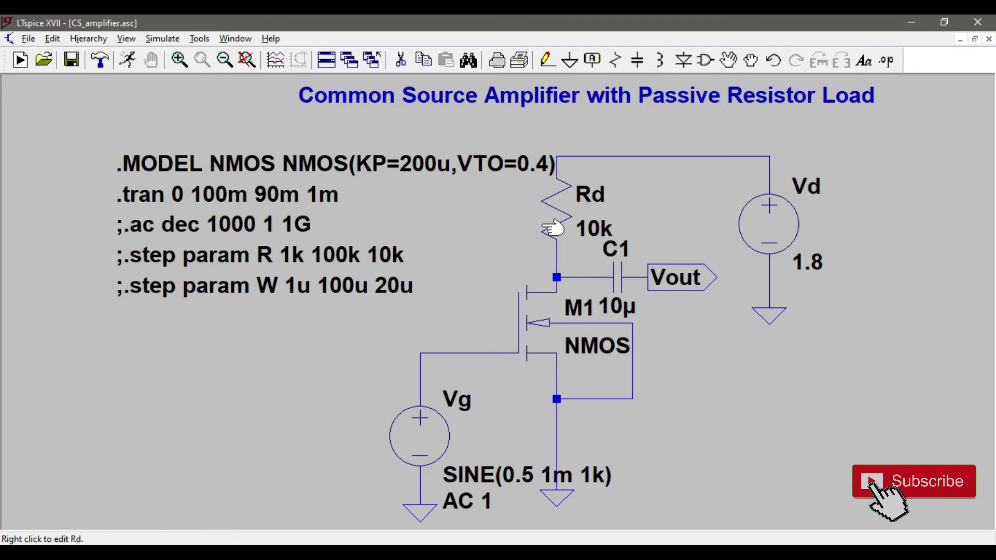
right_click(542, 306)
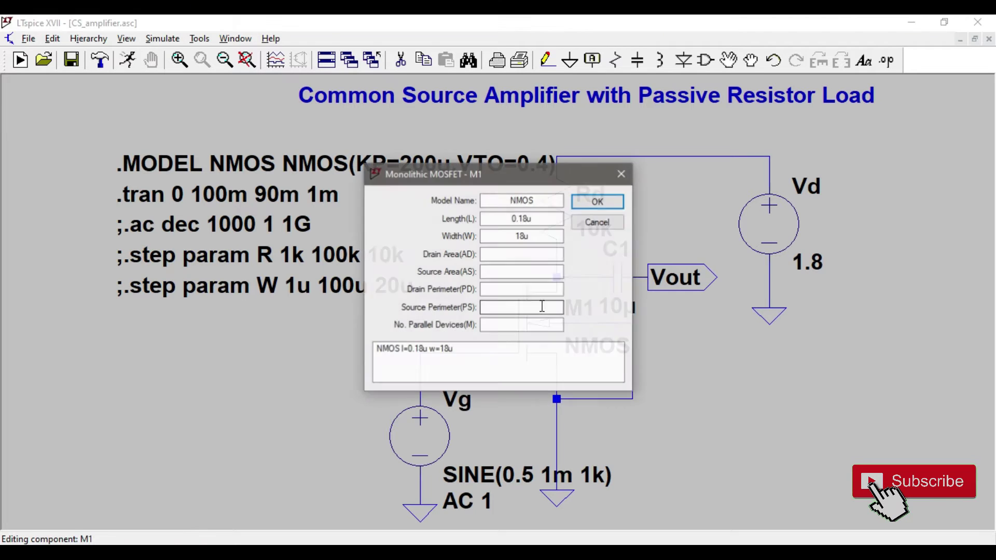
double_click(536, 219)
click(601, 203)
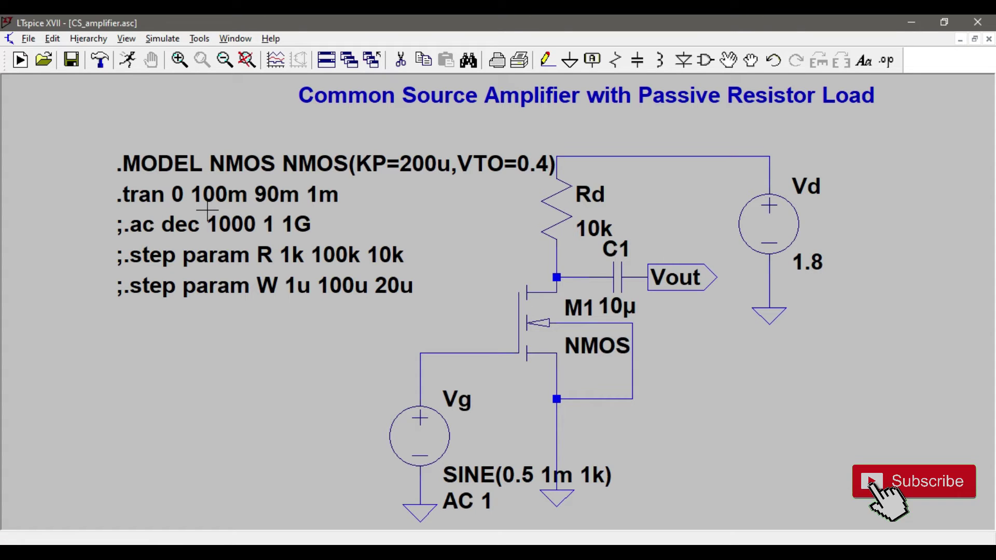
- Run the transient analysis and plot V(vout) together with the gate voltage V(n003)
click(127, 60)
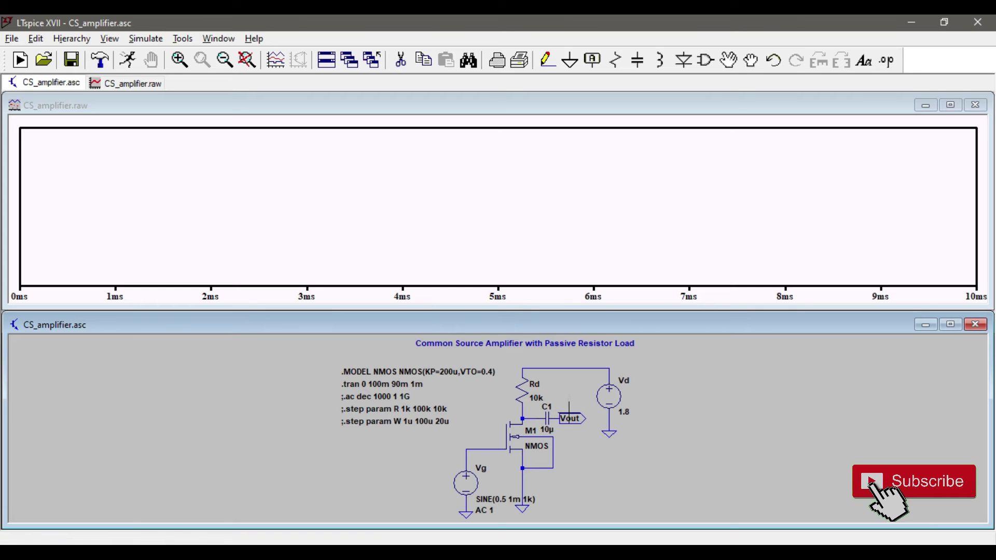
click(569, 418)
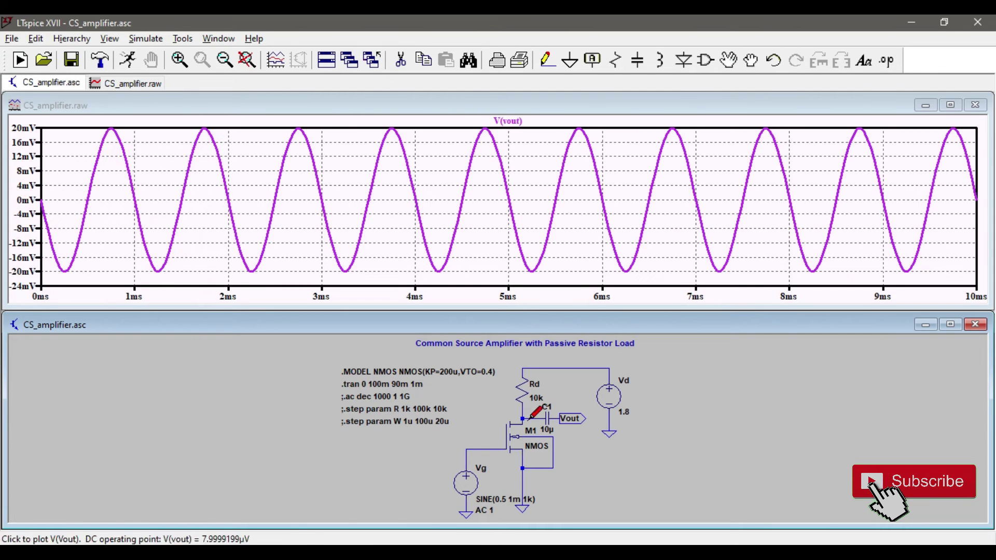
click(476, 450)
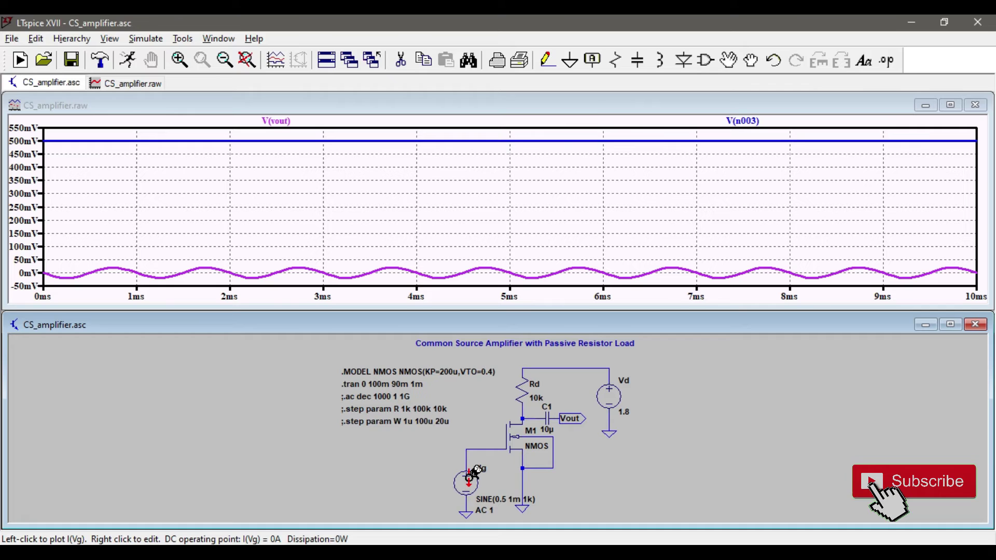
- Change the gate trace expression to V(n003)-0.5 so it plots without its bias
right_click(746, 121)
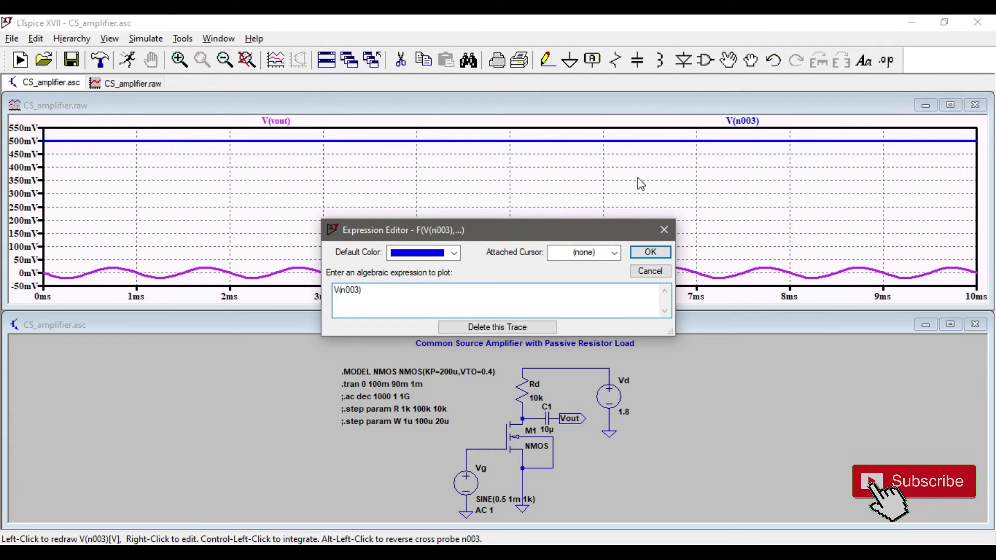
text(-05)
key(BackSpace)
text(.5)
key(Return)
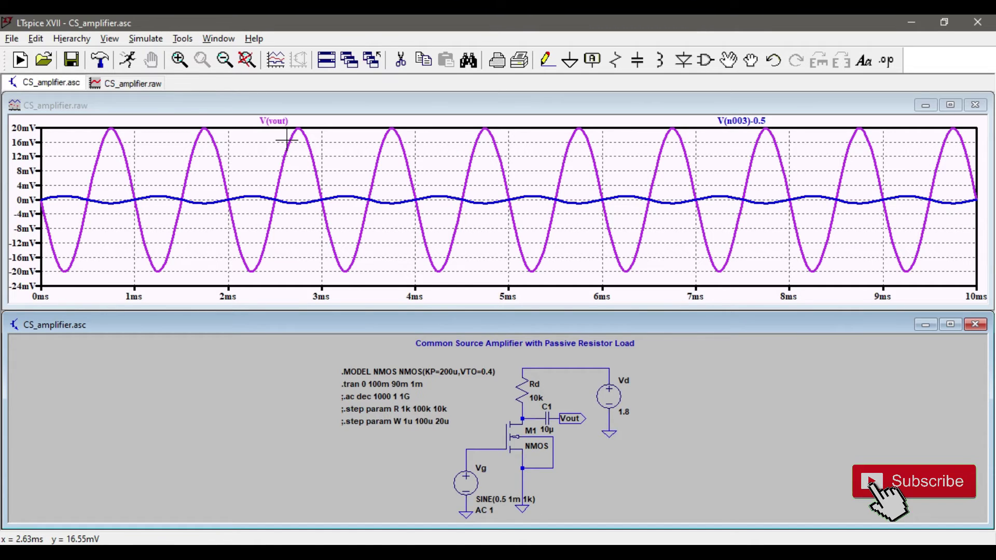
- Place two cursors on a V(vout) peak and trough, read the 39.8 mV difference, then close the readout
click(280, 122)
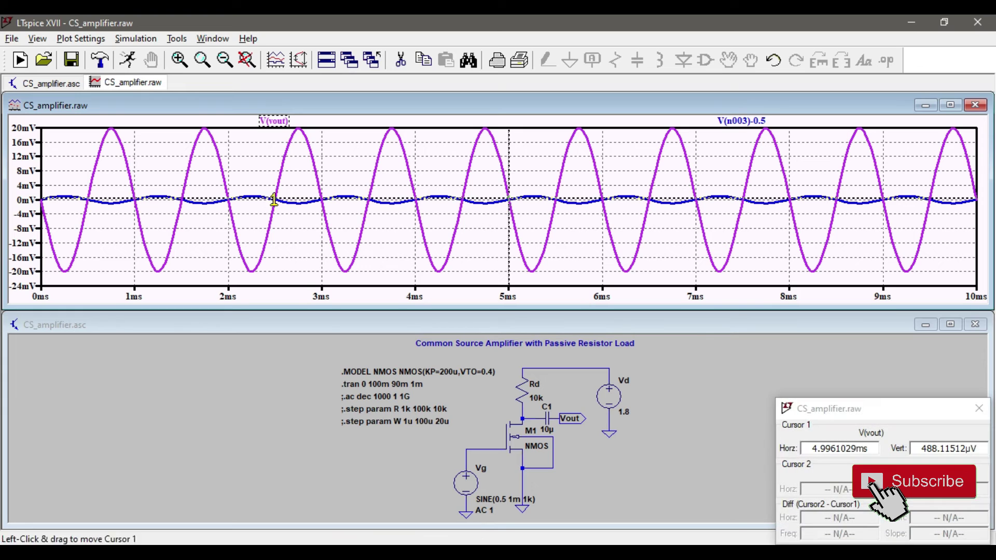
click(293, 122)
drag(510, 197, 486, 156)
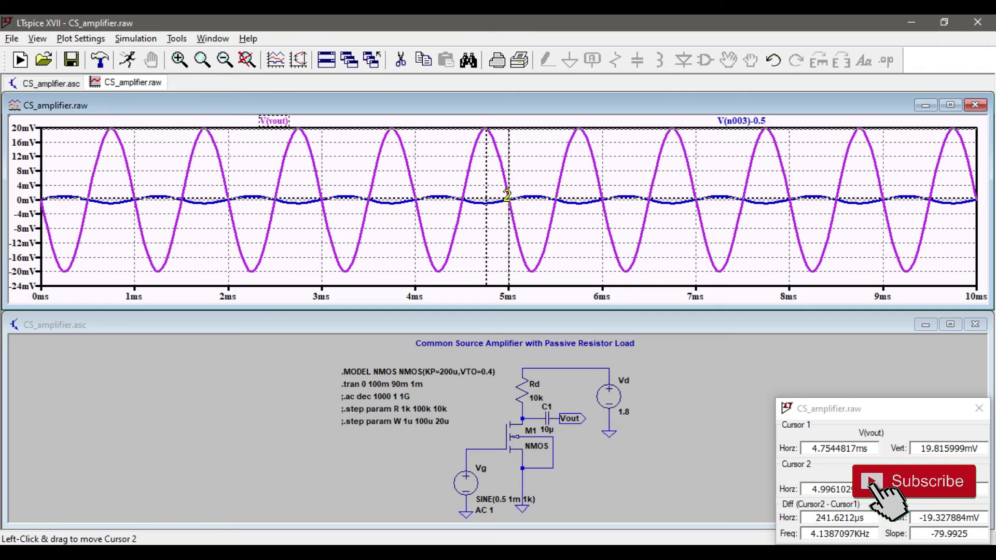
drag(507, 197, 531, 224)
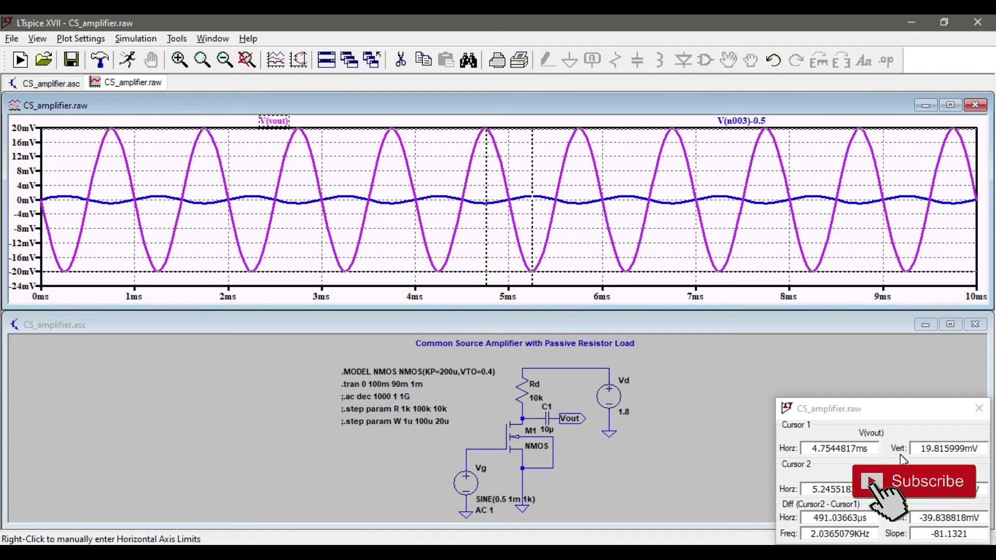
drag(892, 415, 868, 328)
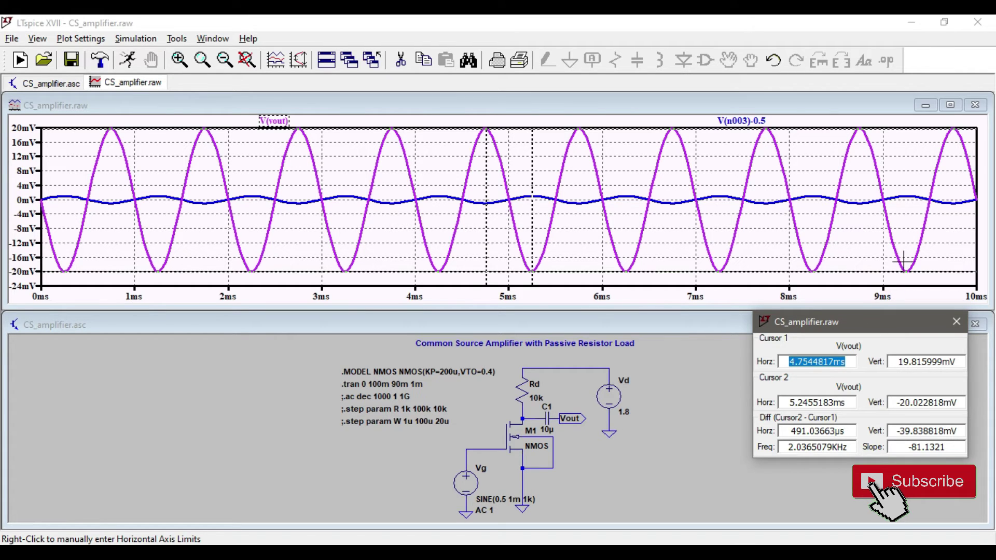
click(956, 322)
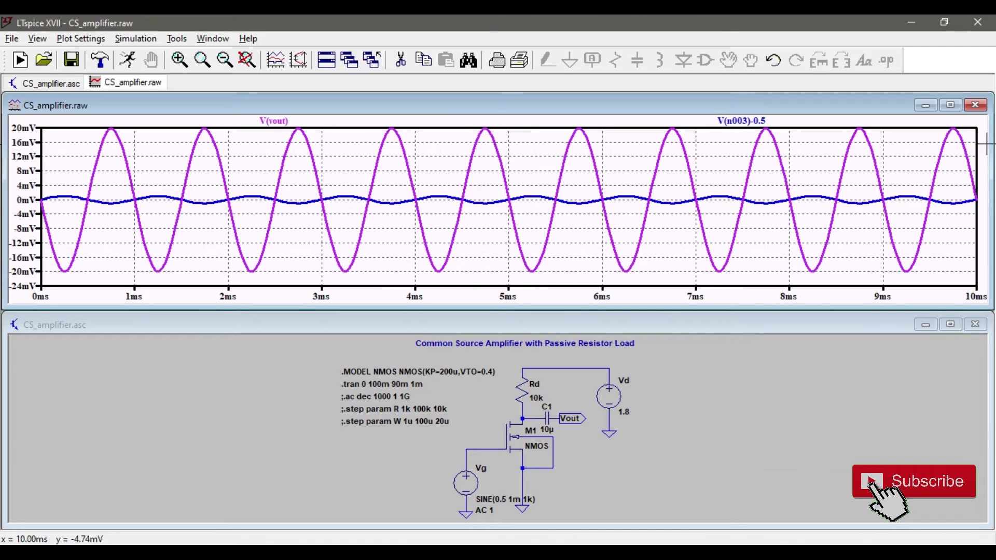
- Close the transient plot, maximize the schematic, and comment out the .tran directive with ';'
click(976, 106)
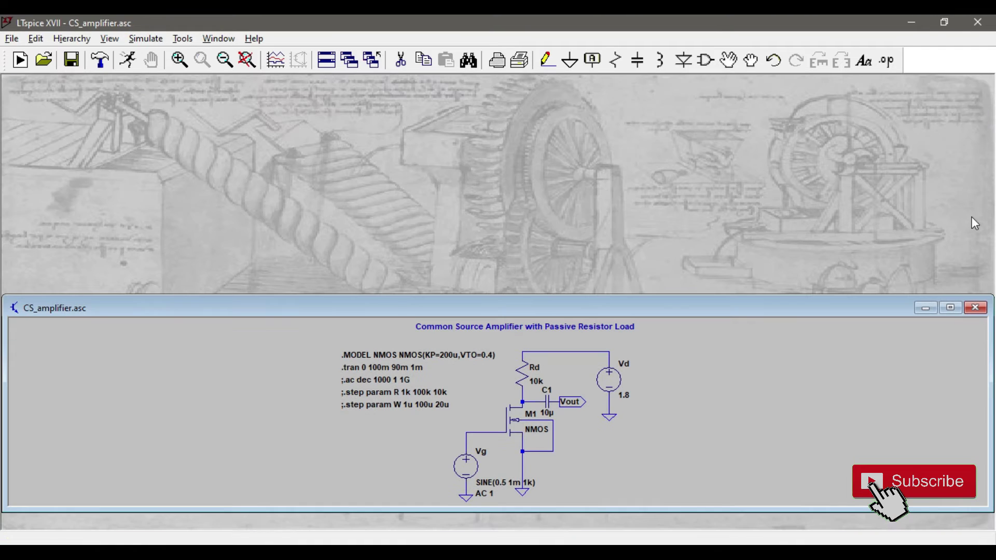
click(954, 309)
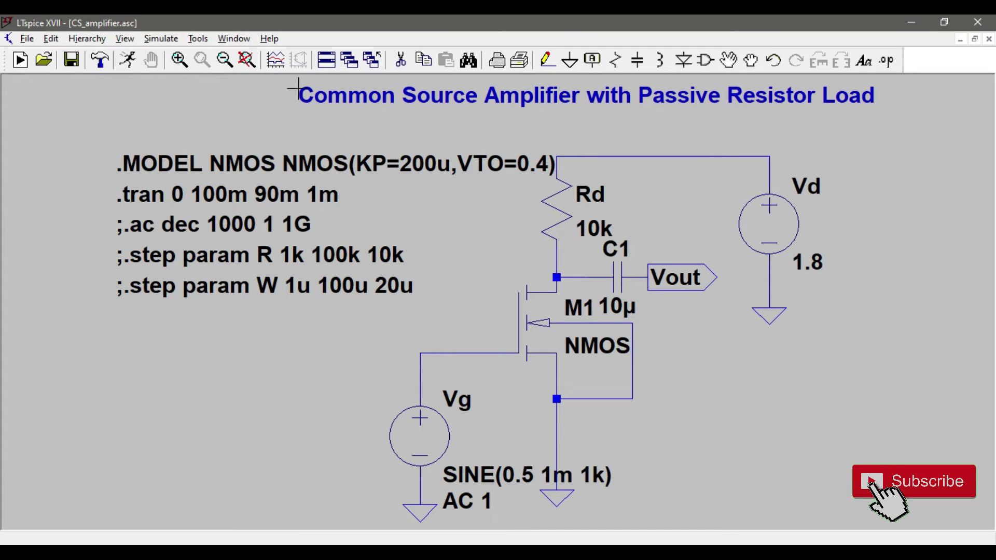
right_click(232, 179)
click(349, 383)
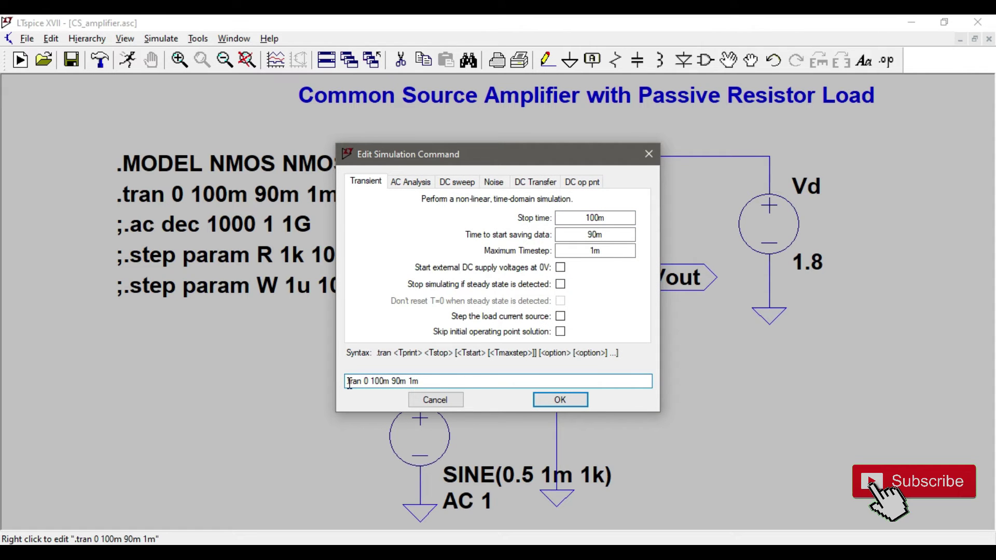
text(;)
key(Return)
- Uncomment the .ac dec 1000 1 1G directive and run the AC simulation
right_click(145, 225)
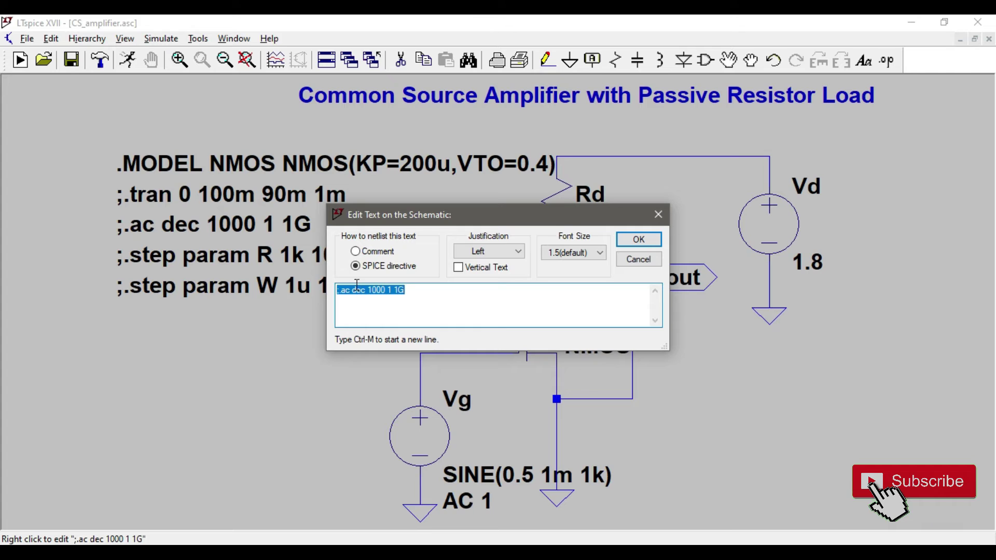
click(340, 292)
key(Delete)
key(Return)
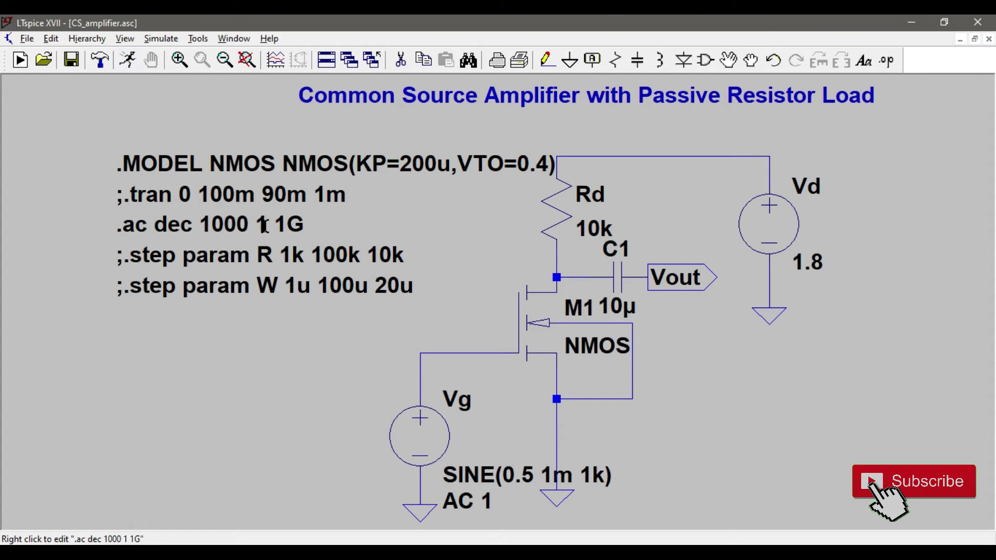
click(127, 60)
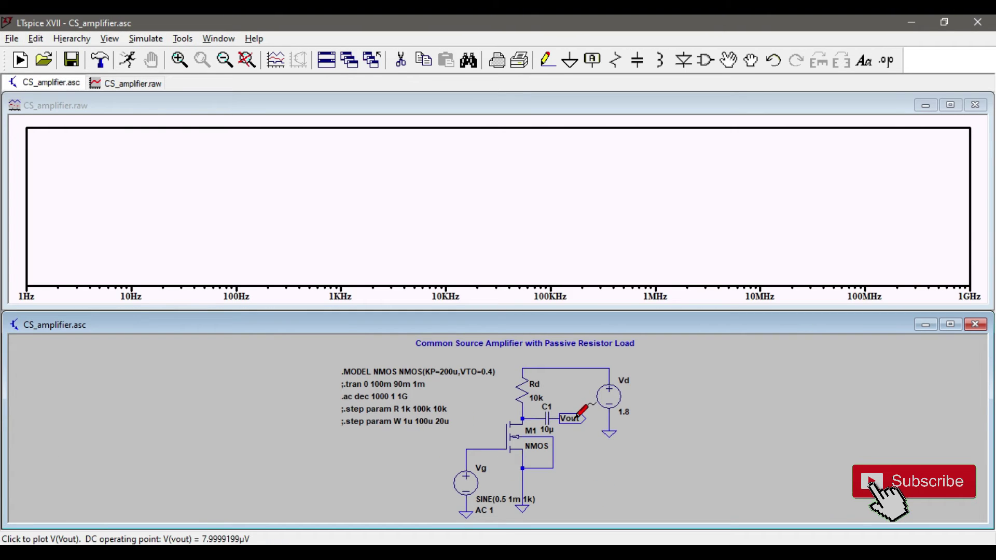
- Probe Vout to show V(vout) flat at about 26.02 dB and 180° phase
click(576, 417)
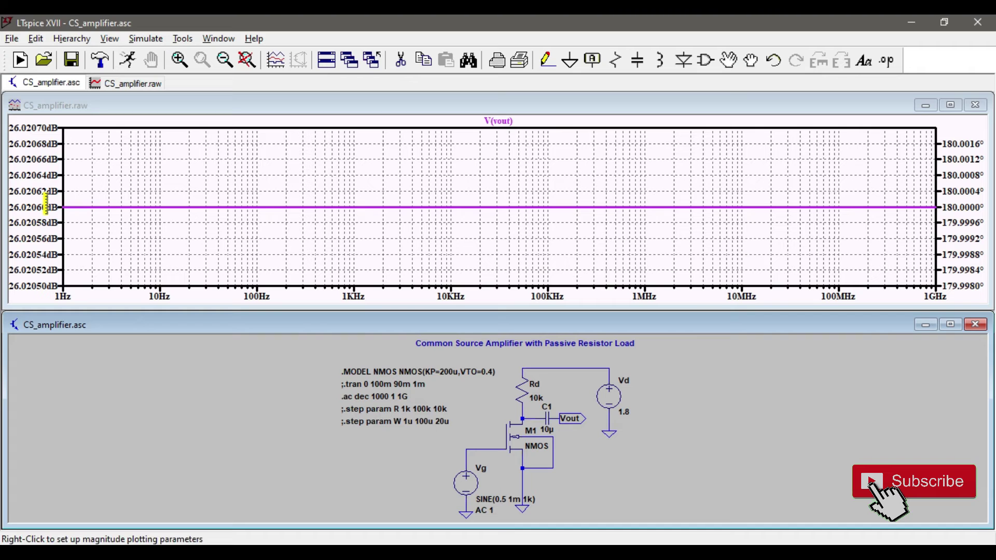
- Switch the V(vout) vertical axis representation from Bode to Cartesian
right_click(46, 204)
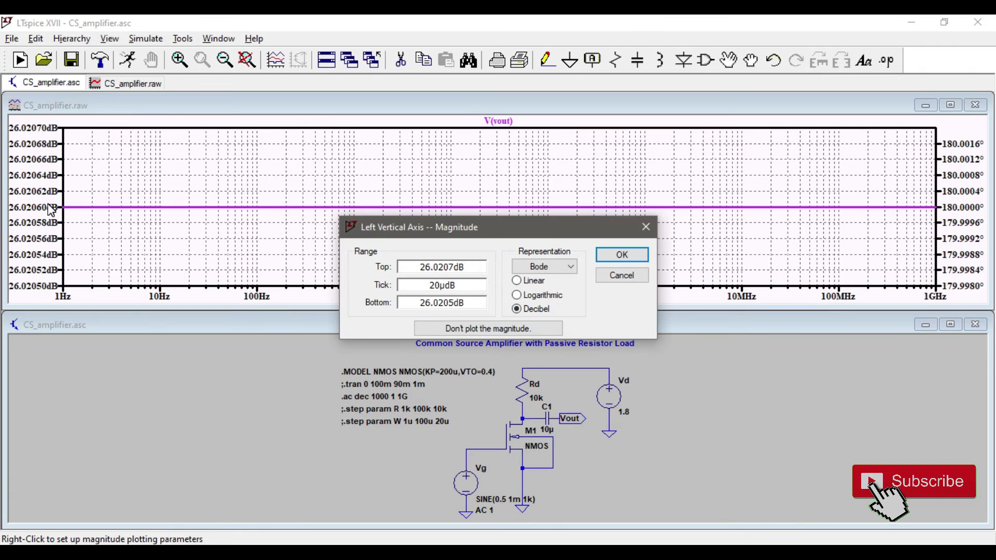
click(539, 270)
click(539, 299)
click(622, 255)
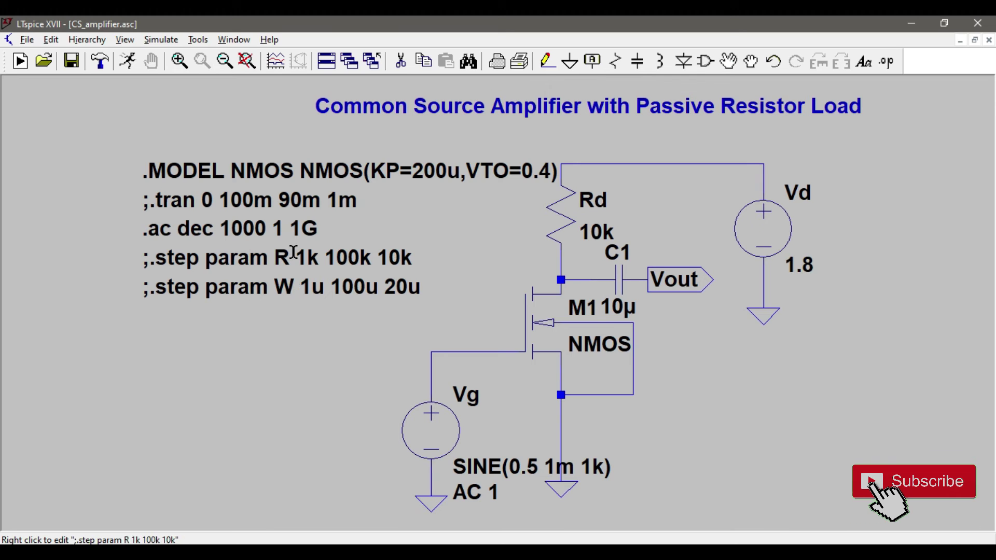
- Replace Rd's 10k value with the parameter {R}
right_click(561, 227)
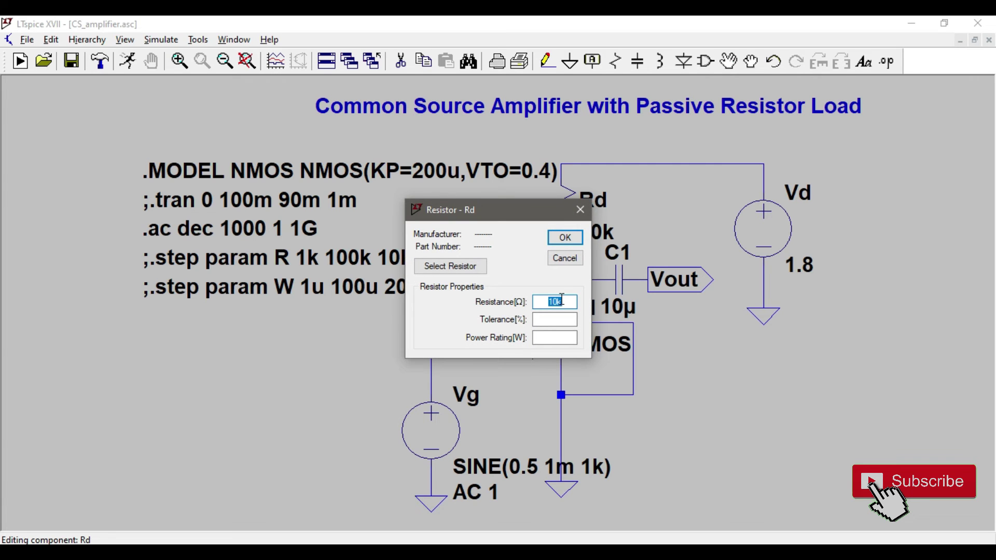
key(BackSpace)
text({R})
key(Return)
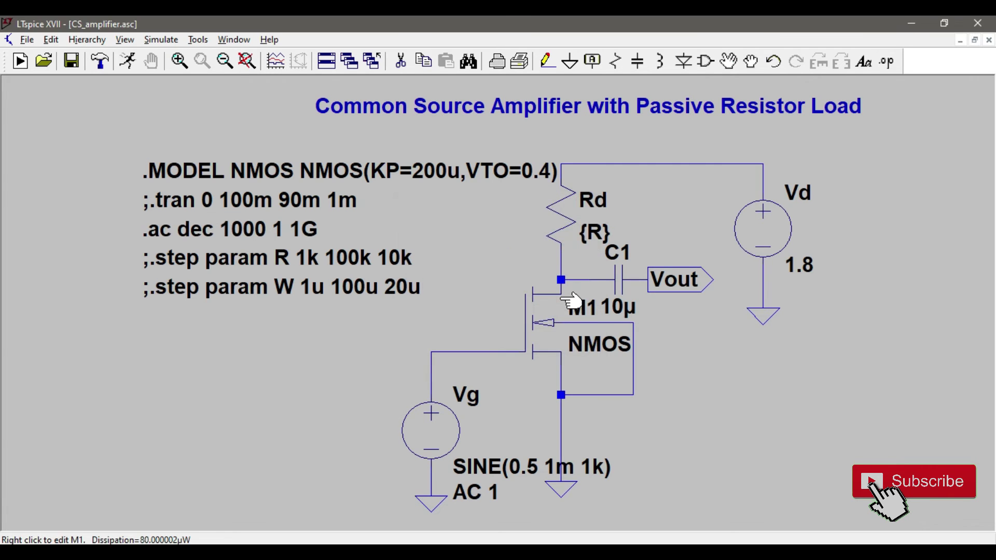
- Uncomment .step param R 1k 100k 10k and run the AC simulation
right_click(170, 260)
click(342, 300)
key(Delete)
key(Return)
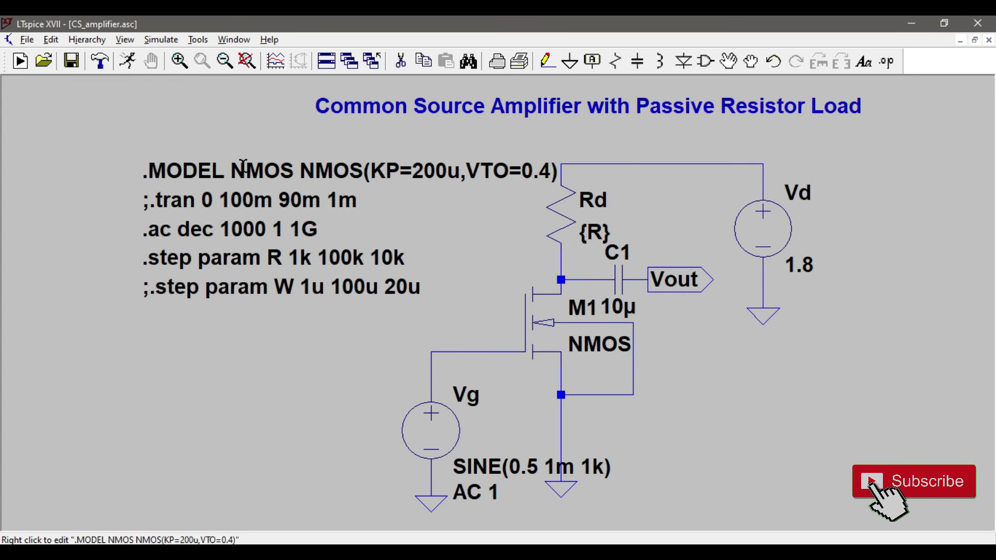
click(128, 64)
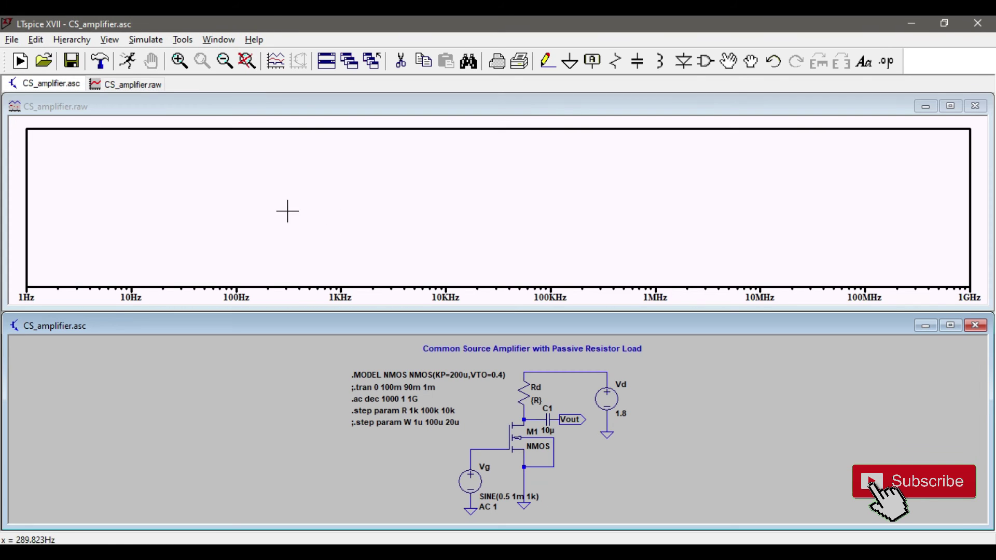
- Plot V(vout) for all eleven R steps and maximize the CS_amplifier.raw plot window
click(574, 419)
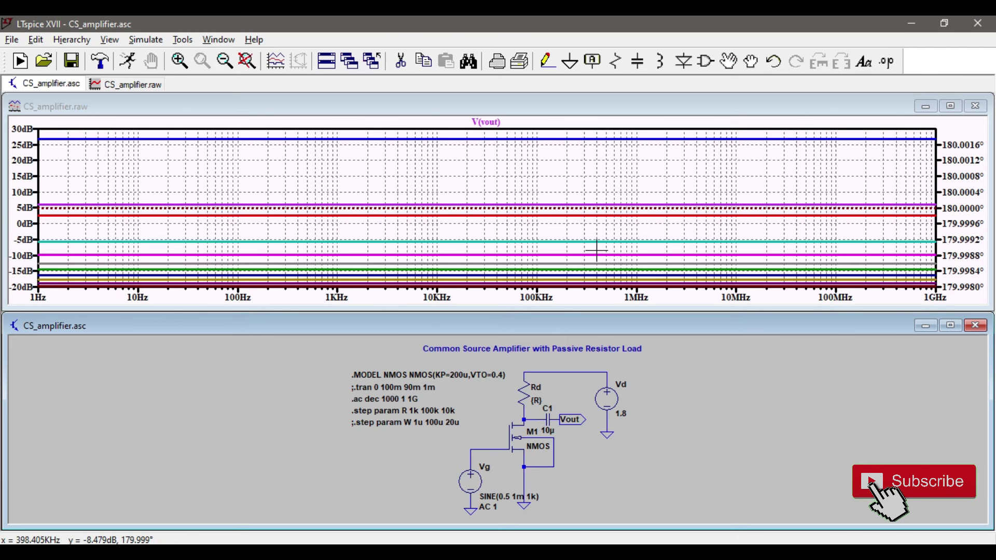
click(950, 105)
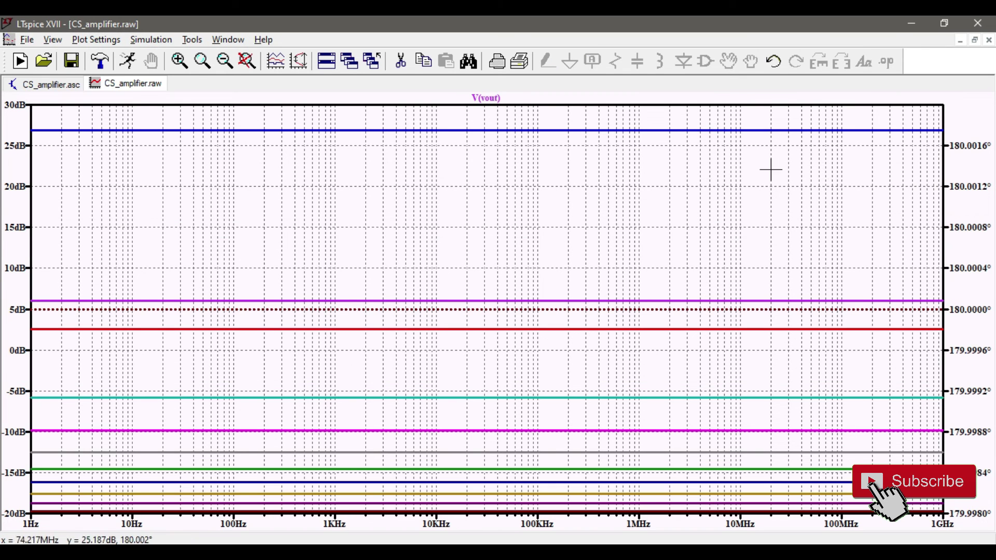
right_click(475, 197)
- Show the step legend listing R=1K to 100K, enlarge and move it, then close it and the plot
mouse_move(495, 249)
click(642, 327)
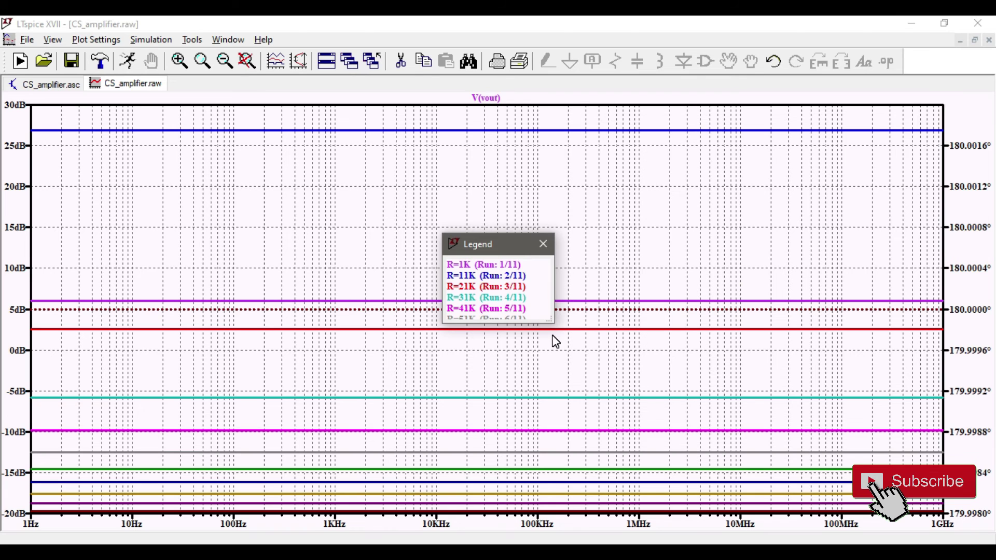
drag(554, 319, 626, 382)
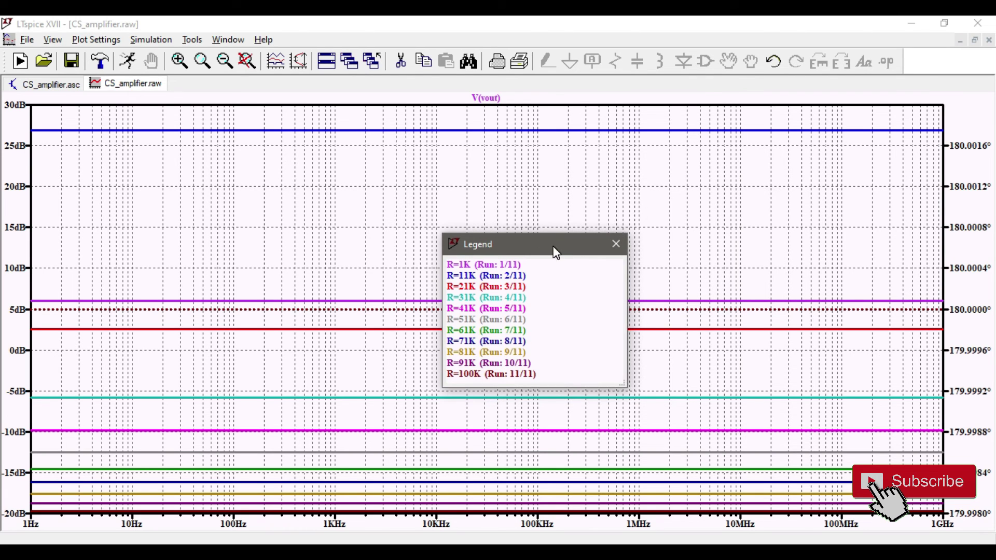
drag(553, 251, 817, 158)
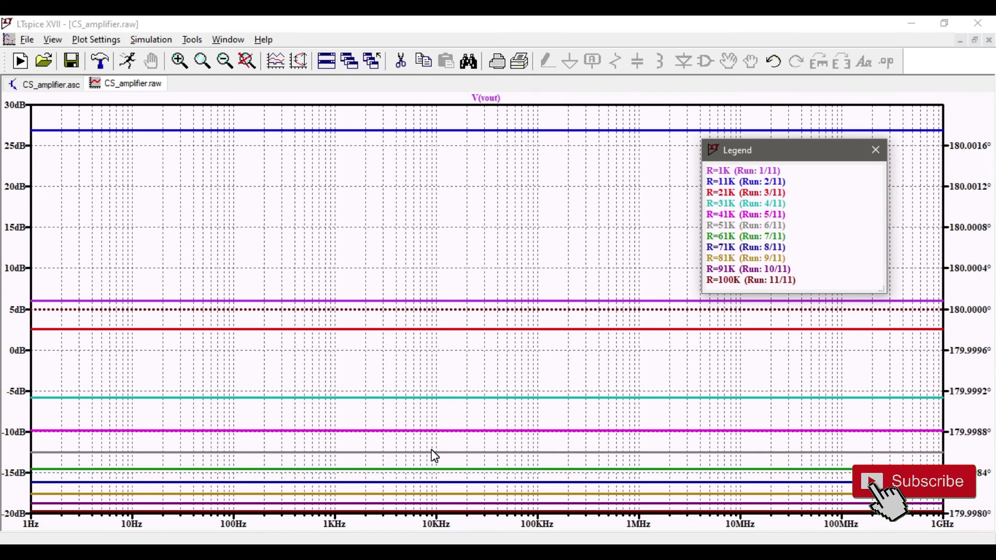
click(876, 151)
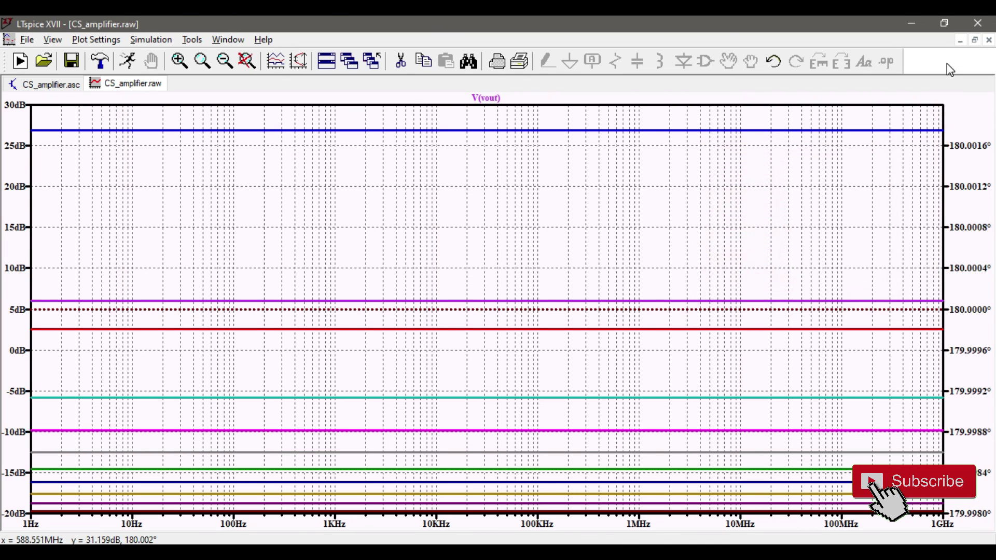
click(989, 41)
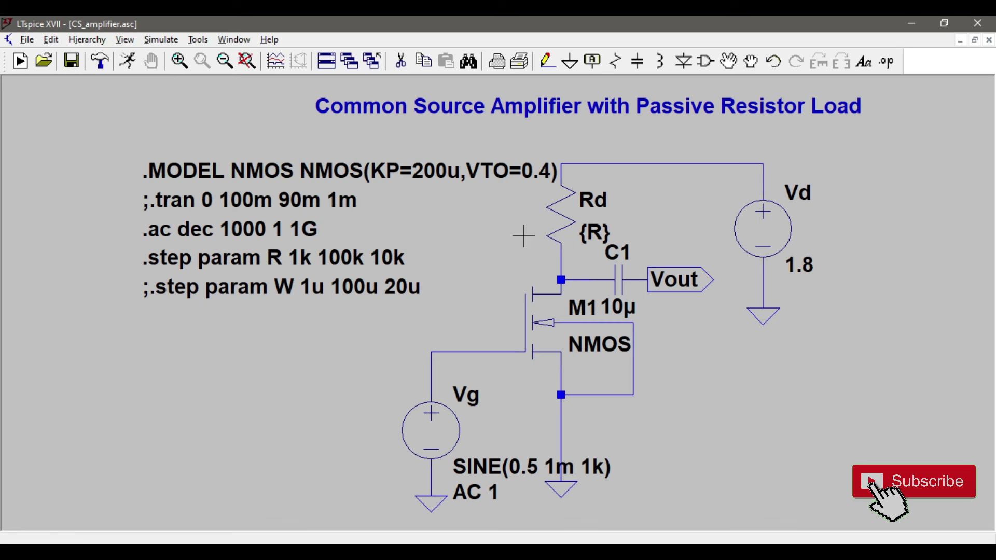
- Set Rd back to 10k
right_click(563, 215)
text(10k)
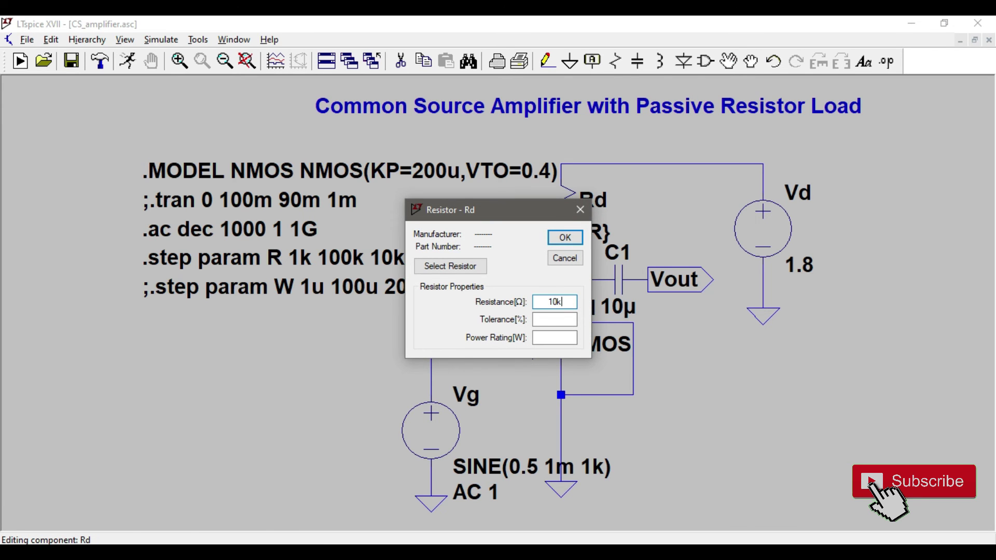
key(Return)
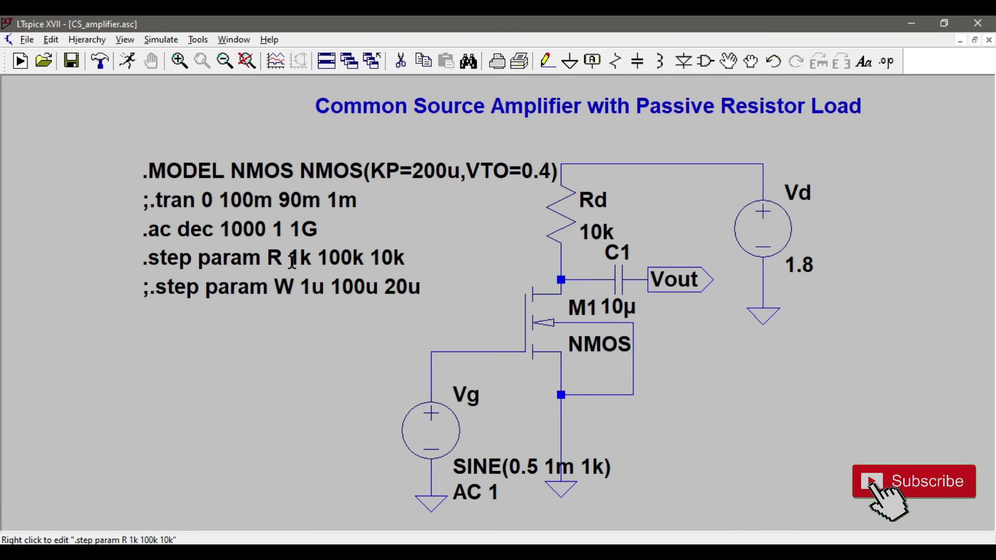
- Comment out the R .step line and enable .step param W 1u 100u 20u
right_click(399, 260)
click(341, 347)
text(;)
key(Return)
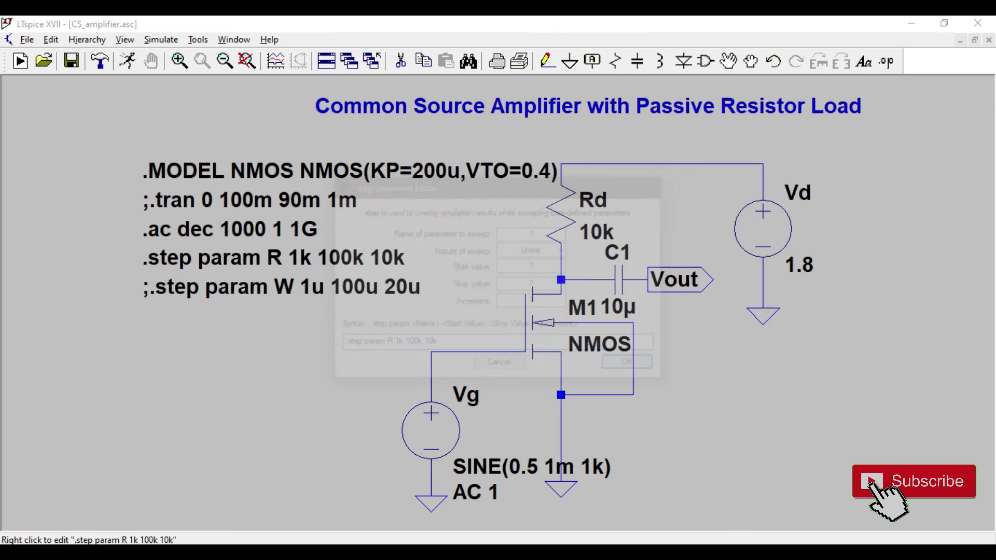
right_click(209, 290)
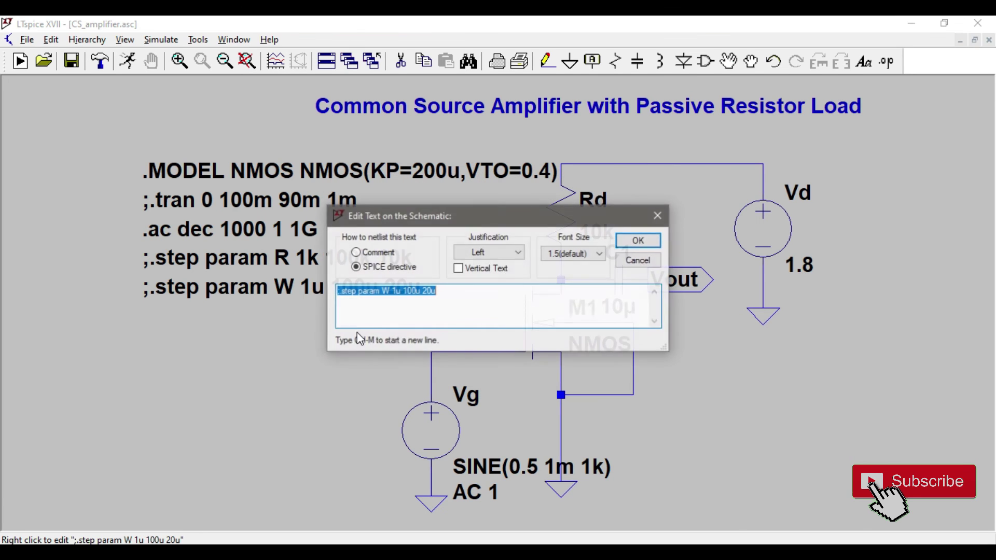
click(340, 295)
key(BackSpace)
key(Return)
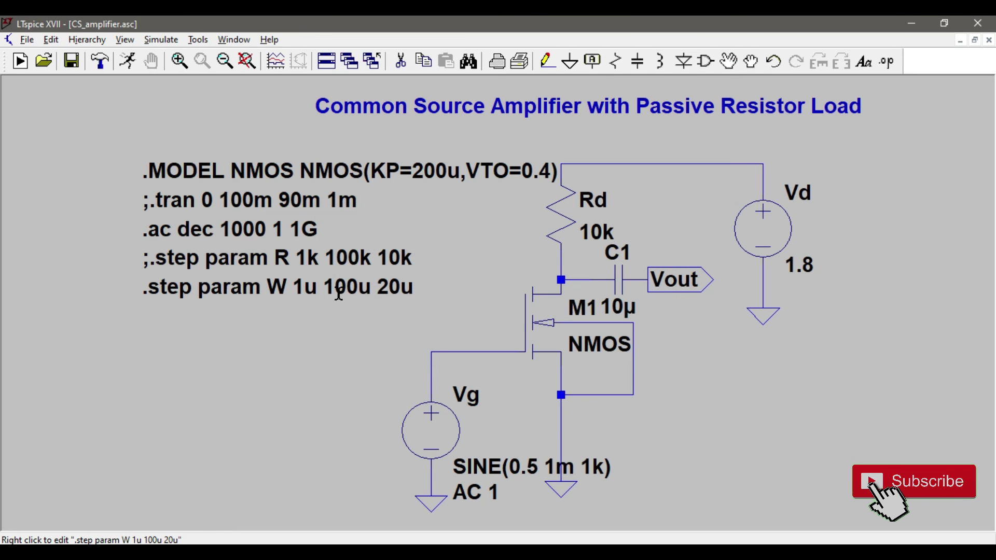
- Change M1's width from 18u to the parameter {W}
right_click(555, 328)
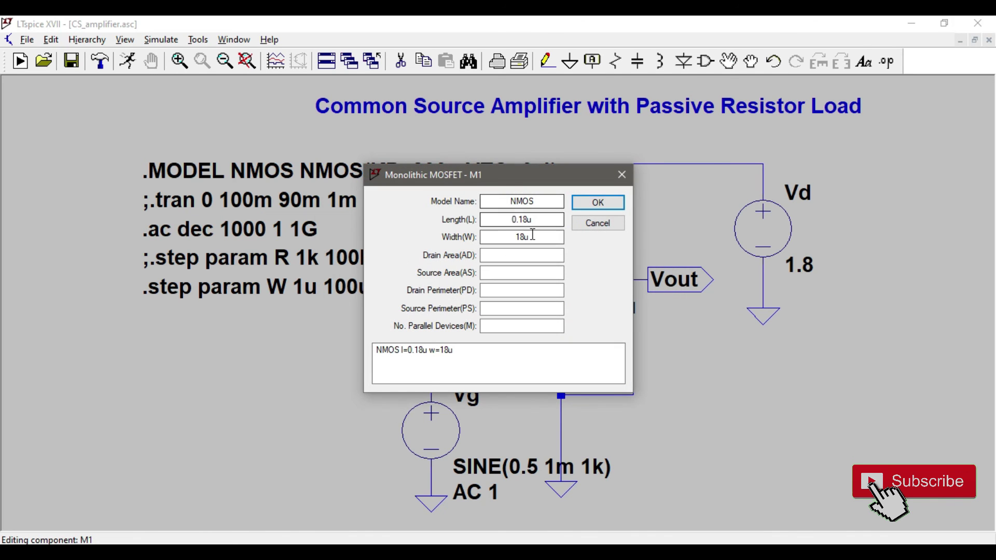
click(541, 234)
key(BackSpace)
key(BackSpace)
key(BackSpace)
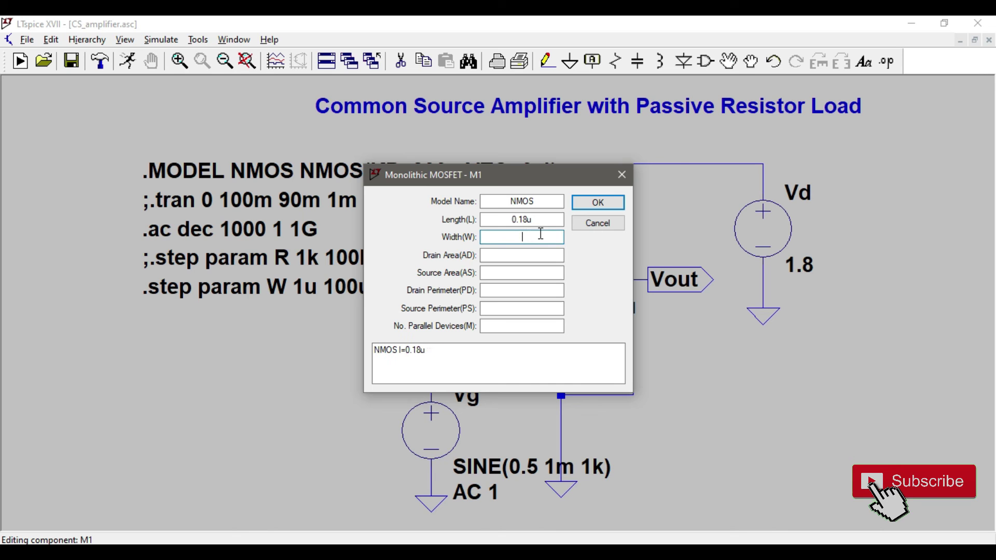
text({W})
key(Return)
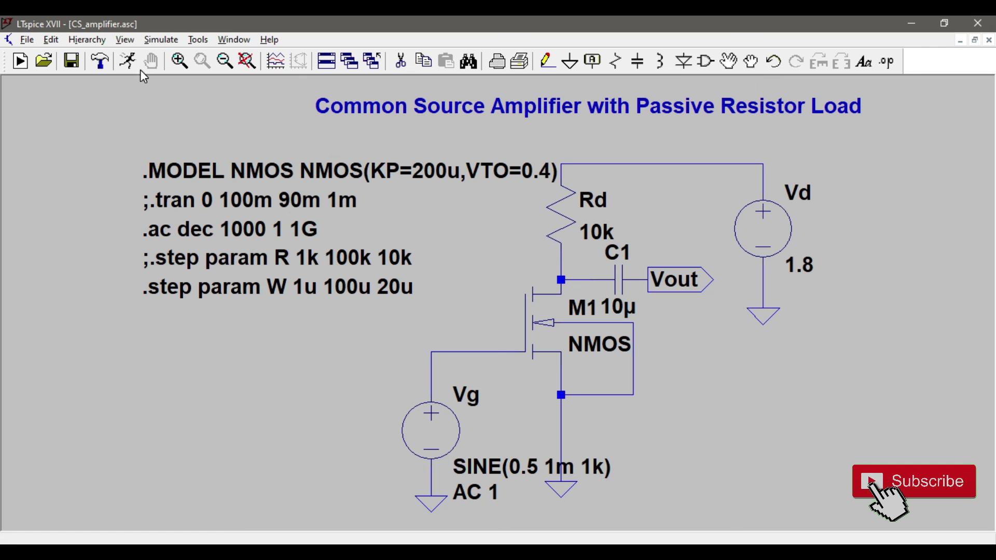
- Run the width-sweep simulation and plot V(vout), maximizing the plot window
click(128, 62)
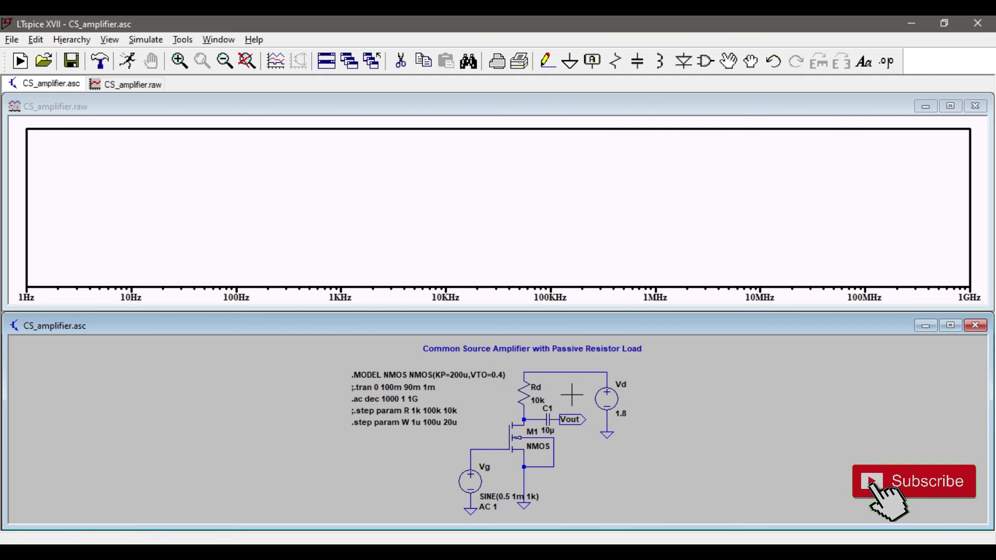
click(579, 417)
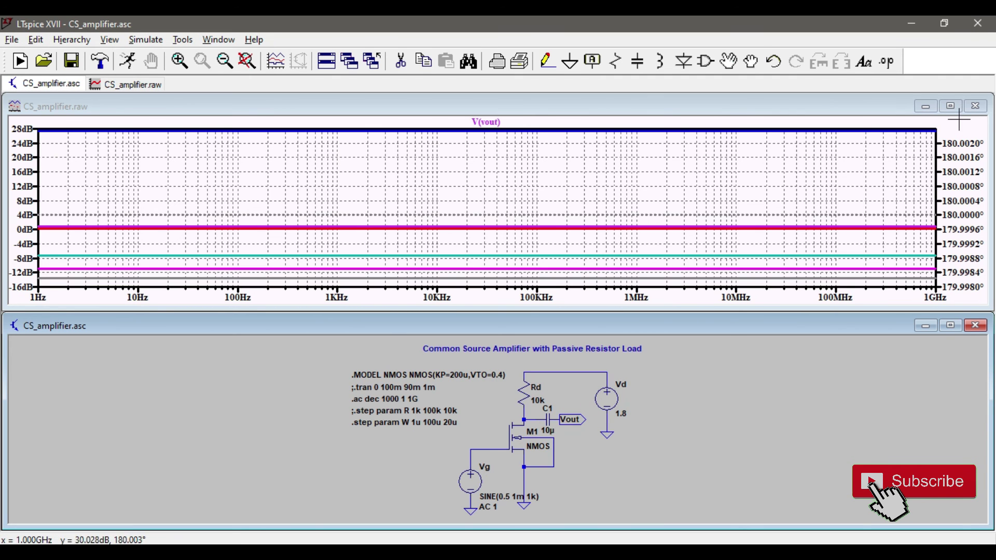
click(950, 105)
- Show the step legend listing W=1µ through W=100µ, resized and moved to the upper right
right_click(624, 172)
mouse_move(681, 228)
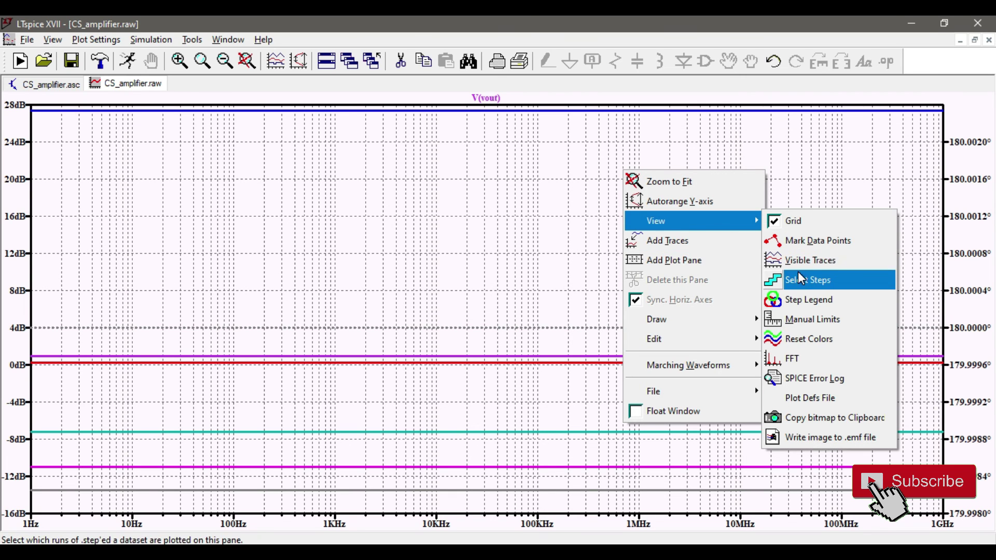
click(799, 300)
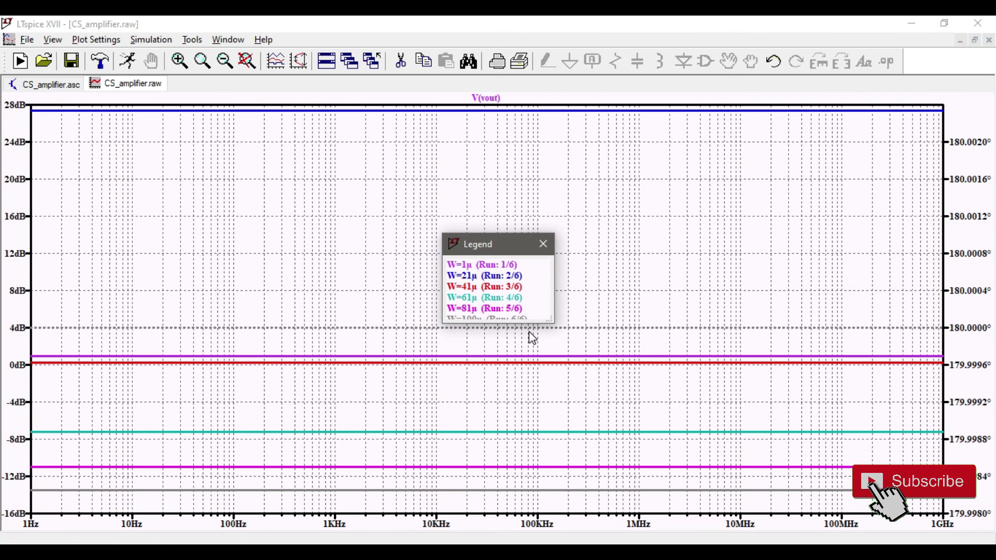
drag(551, 322, 596, 354)
drag(563, 263, 678, 202)
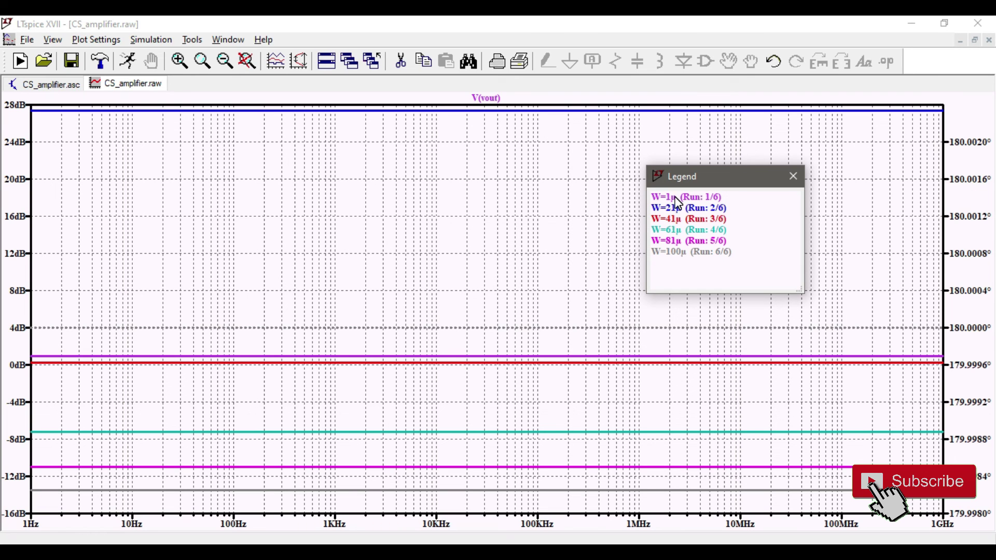